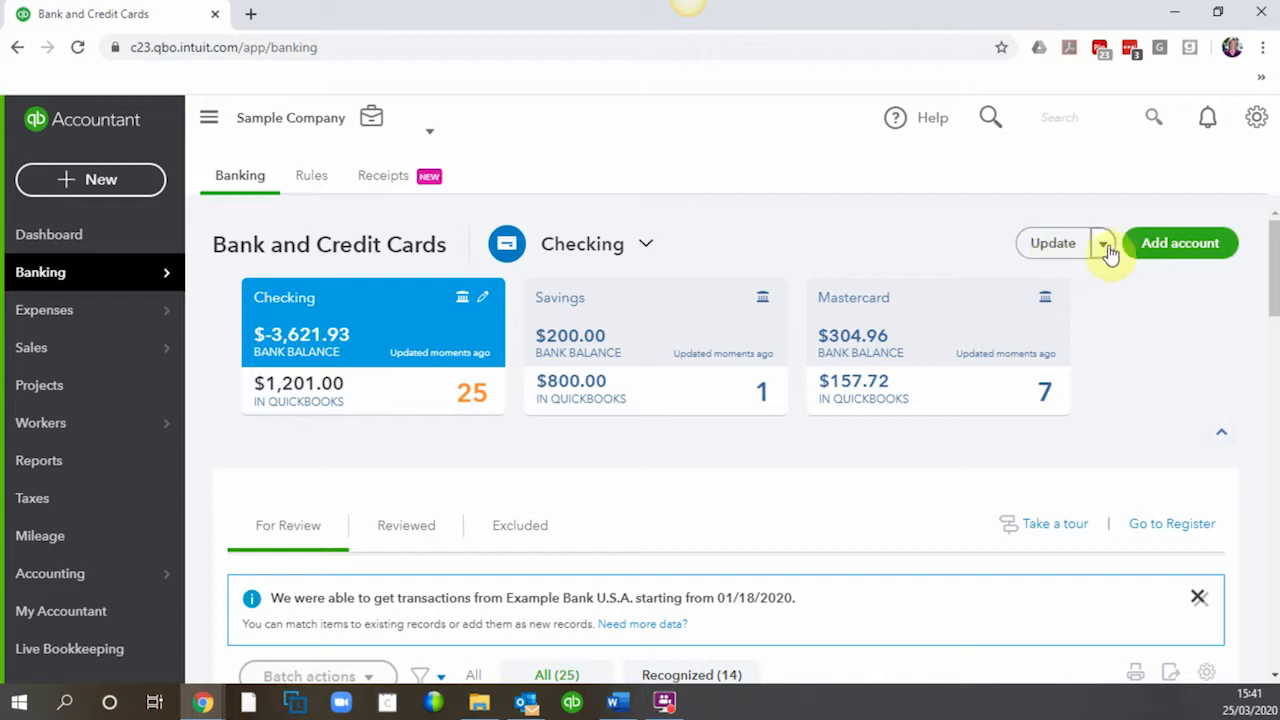
View the bank file upload options for bringing transactions into the Checking account and close them without uploading.
click(1103, 247)
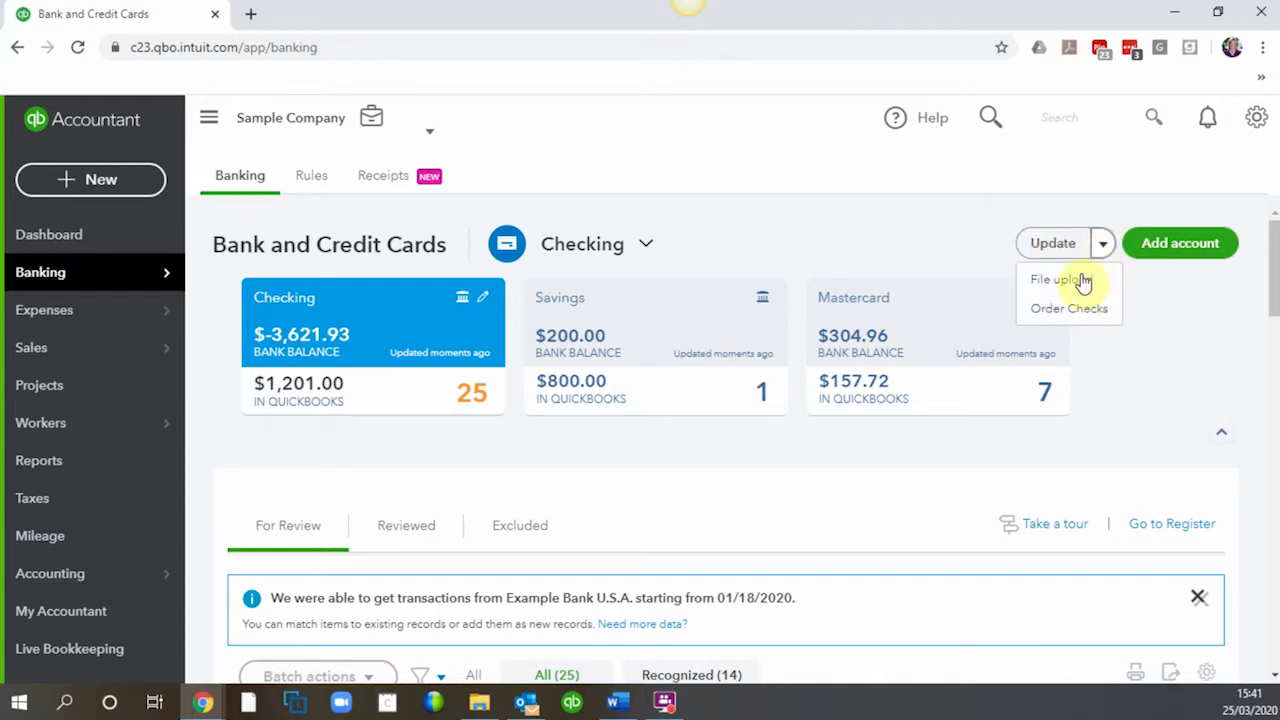
click(1080, 284)
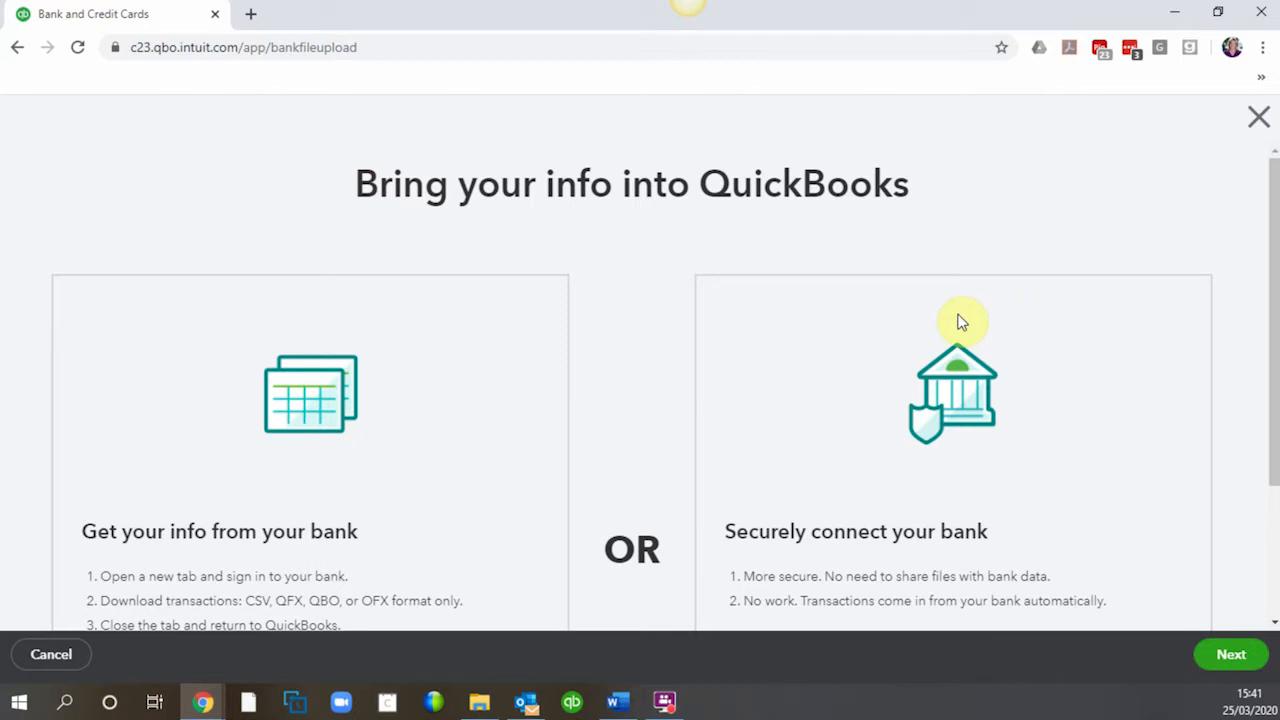
click(1259, 117)
Match the downloaded PG&E $114.09, Hicks Hardware $228.75 and Pye's Cakes $87.50 transactions to their suggested records.
scroll(1106, 249, down, 3)
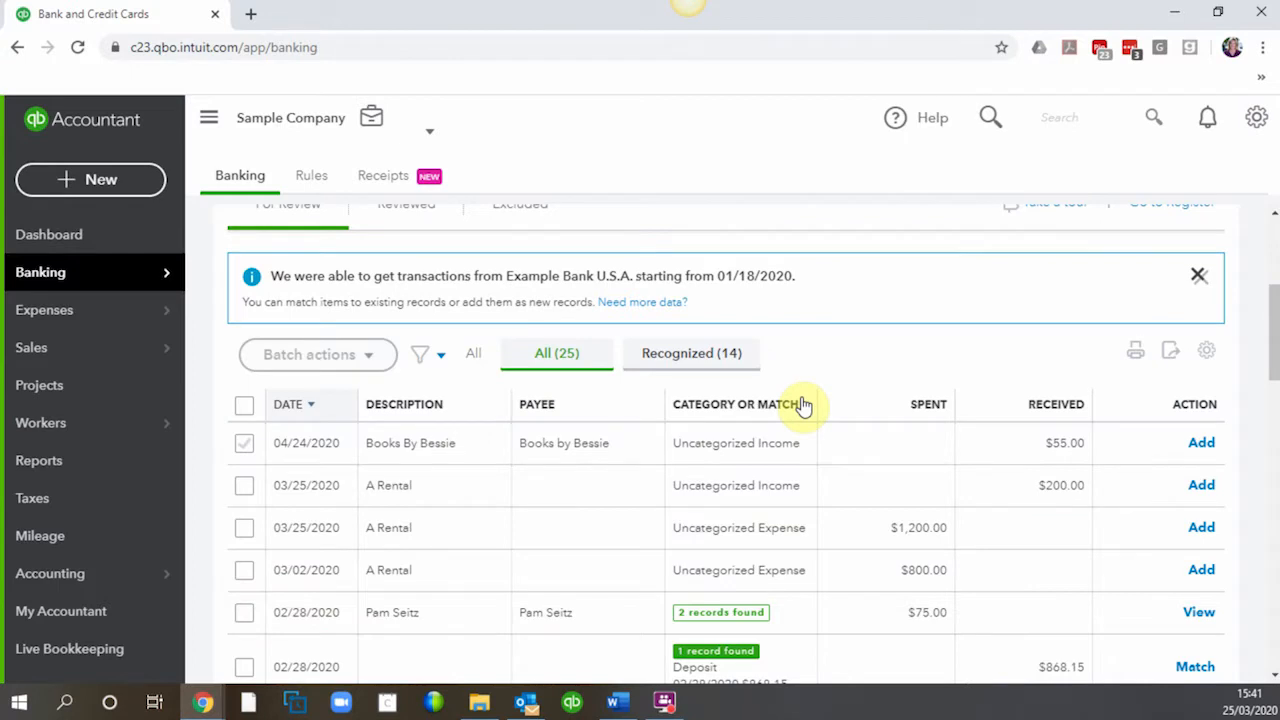
scroll(797, 420, down, 5)
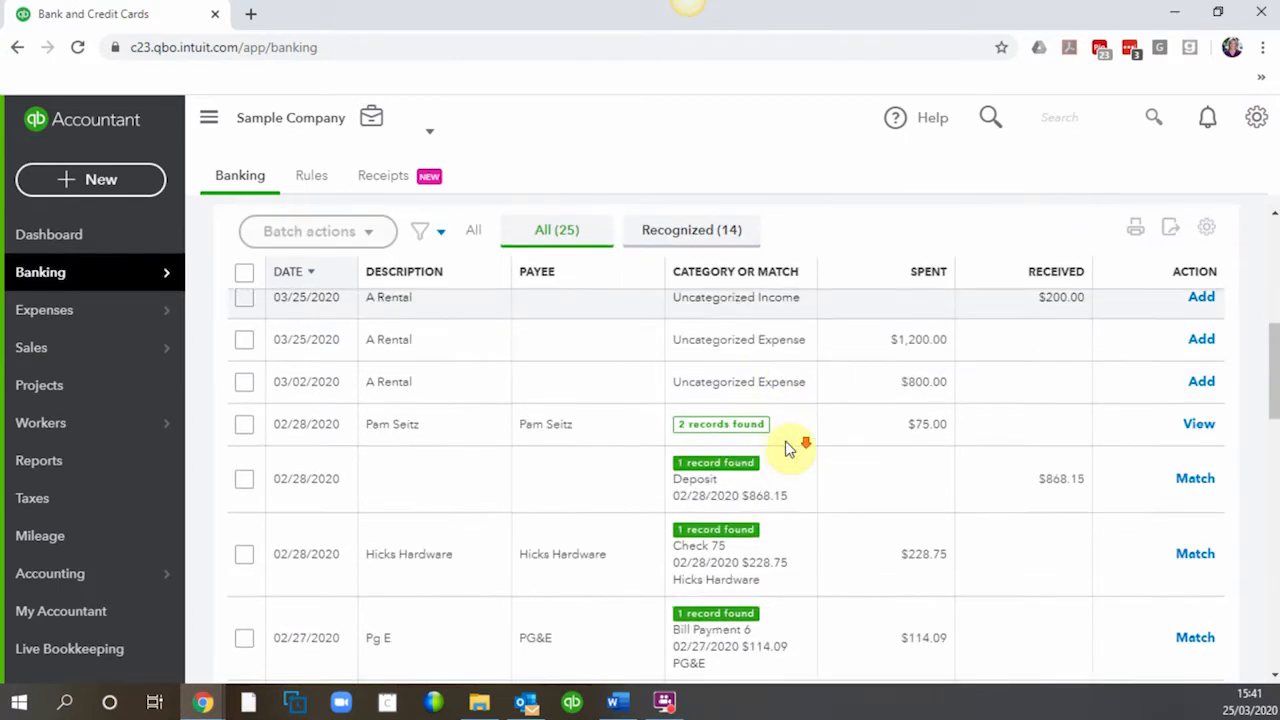
scroll(790, 449, down, 1)
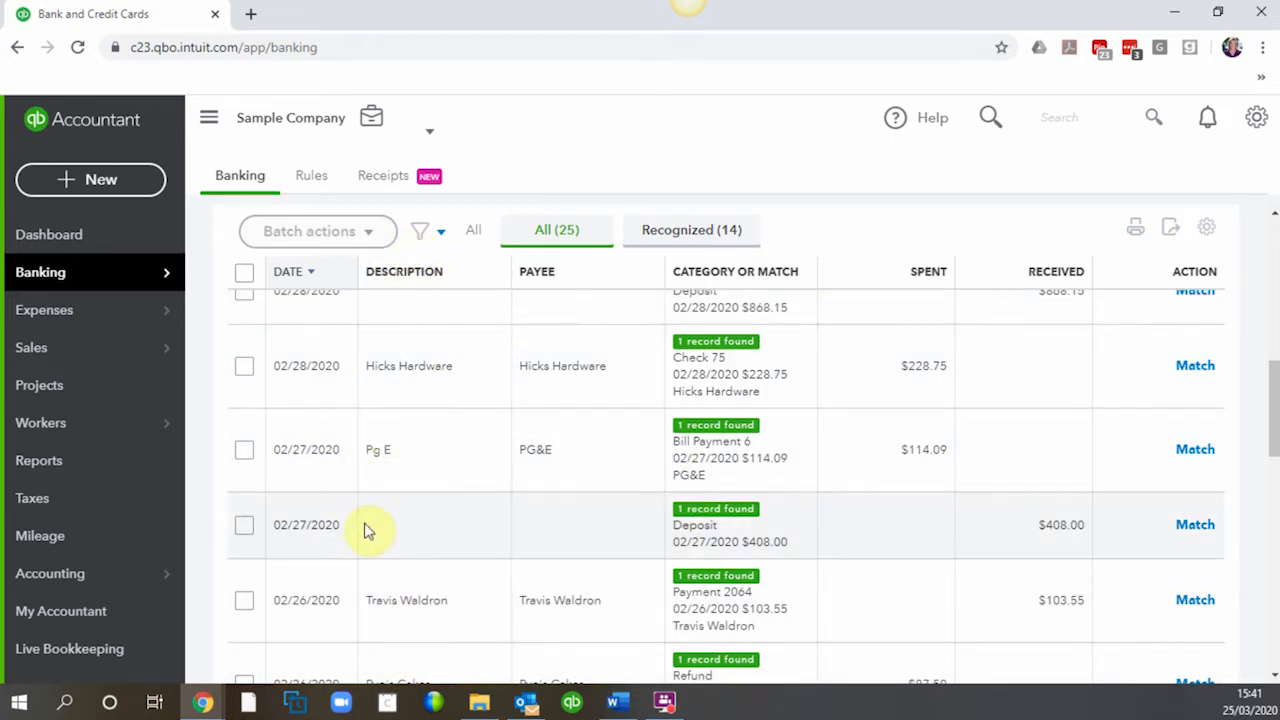
click(1192, 450)
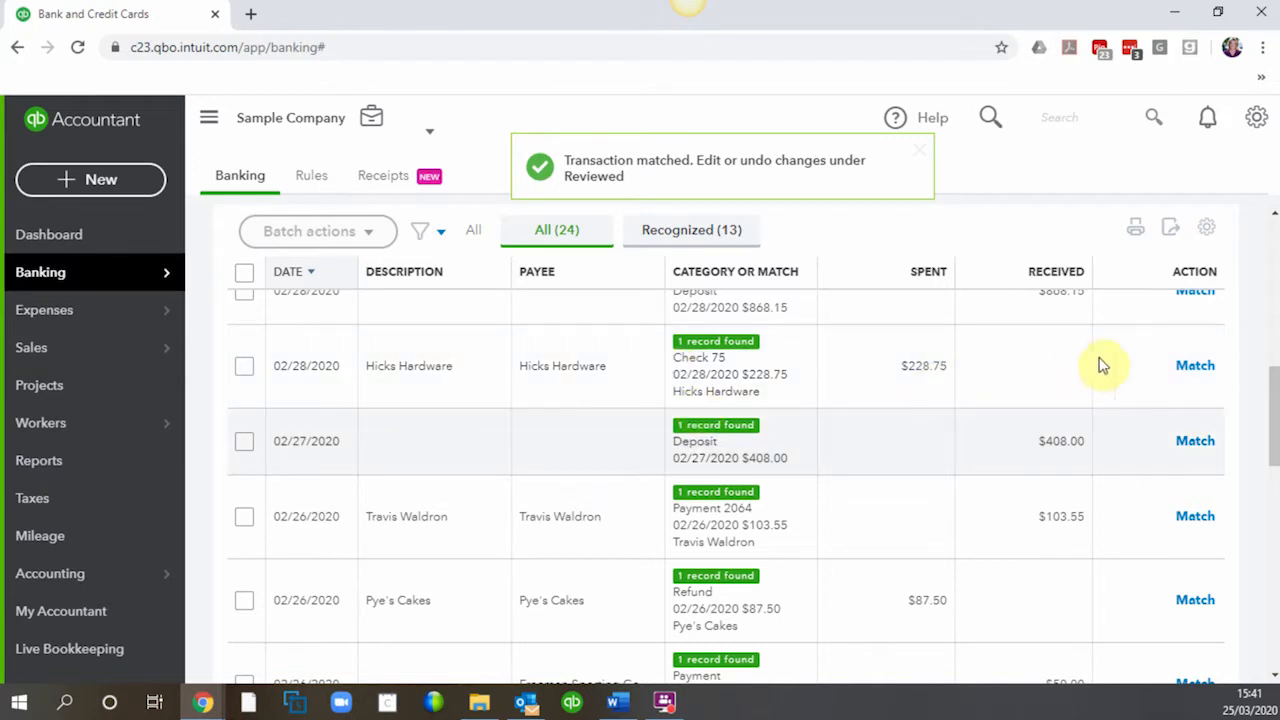
click(1193, 368)
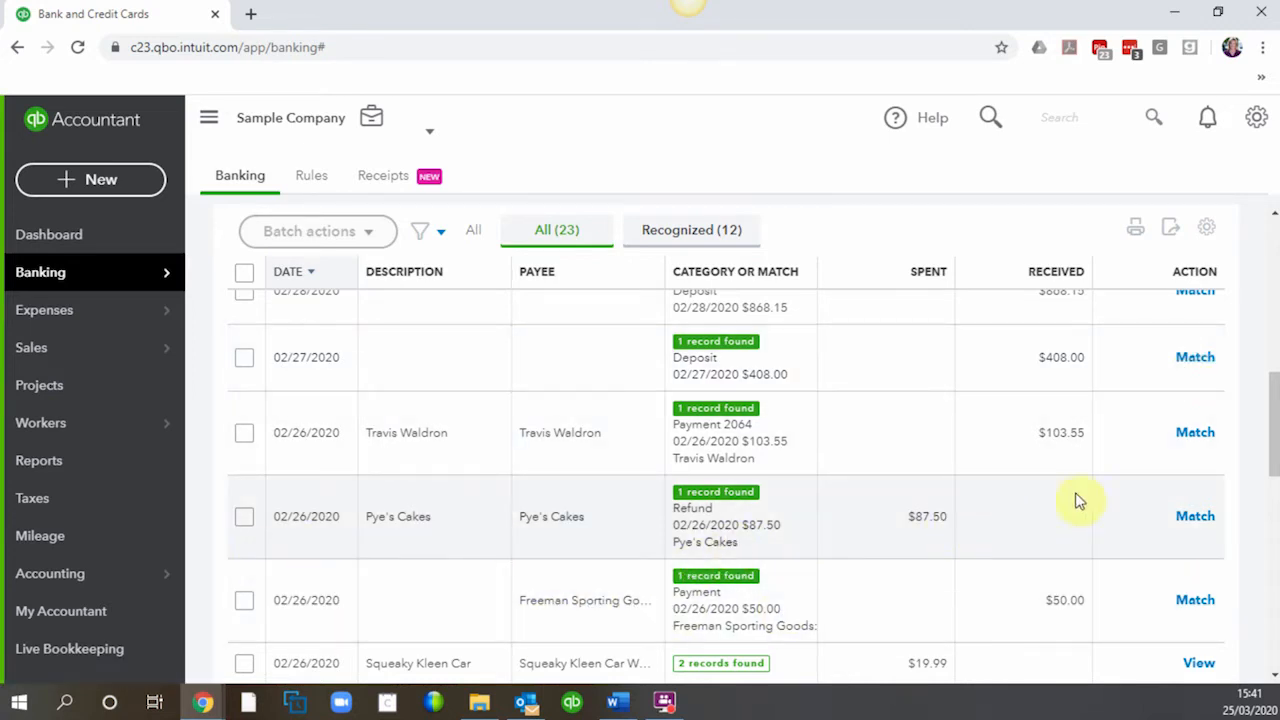
click(1194, 517)
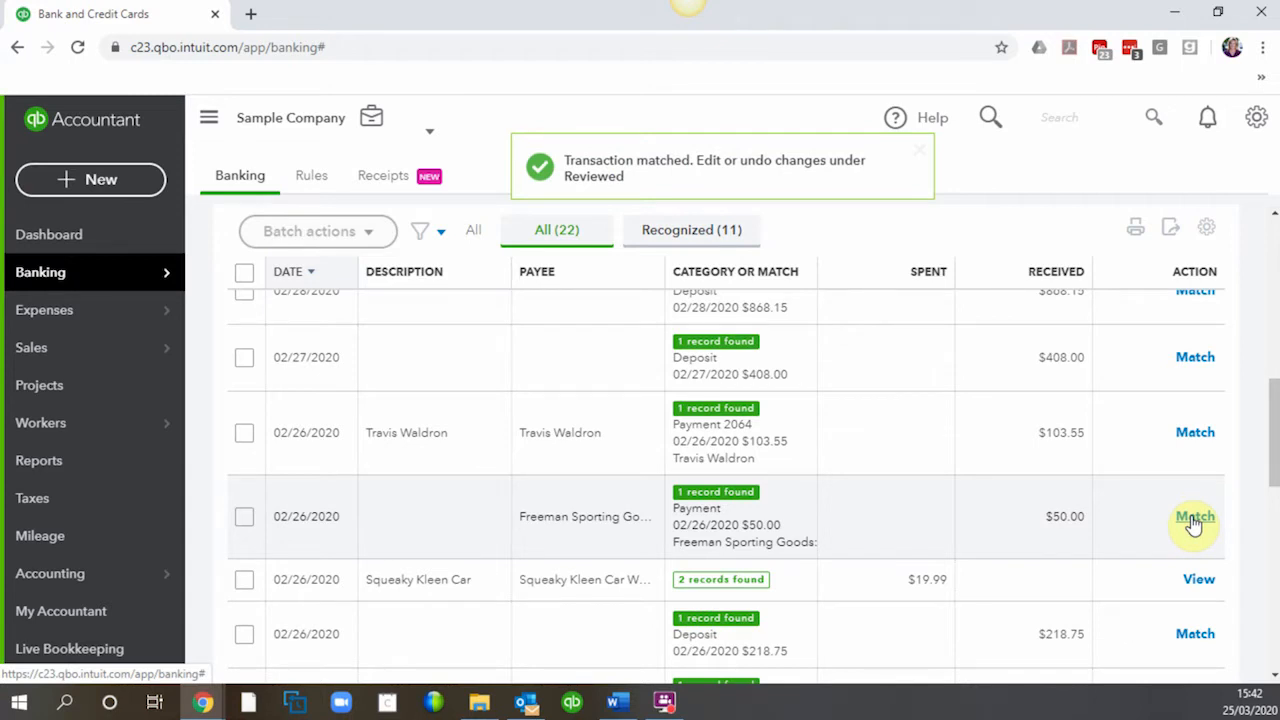
Look through the Checking transactions that still await review, including their suggested categories and matches.
scroll(737, 483, up, 5)
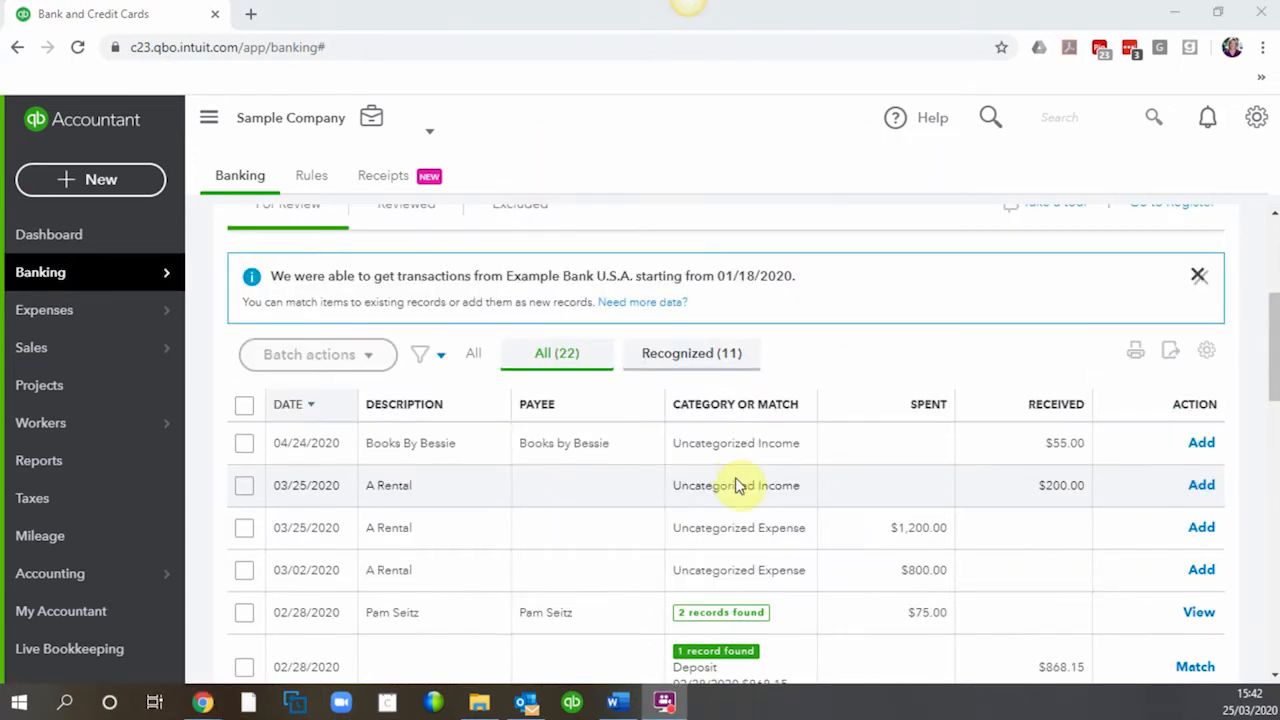
scroll(737, 483, down, 5)
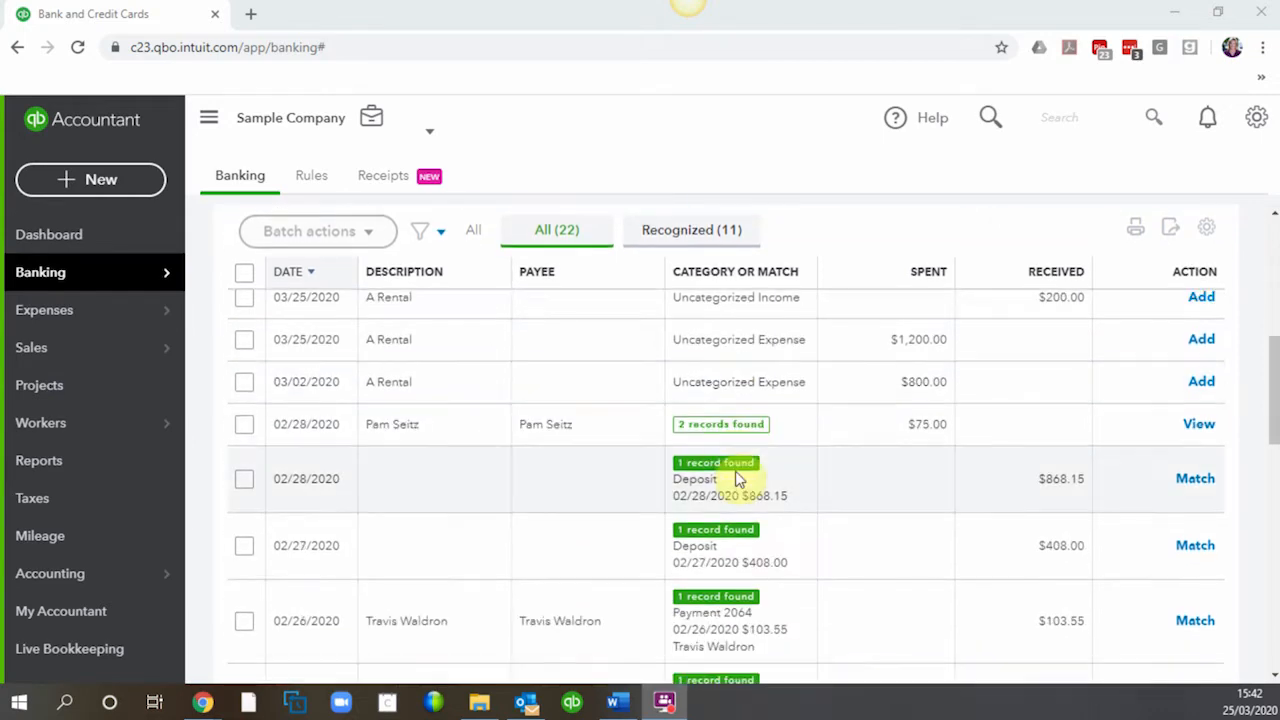
scroll(740, 470, down, 5)
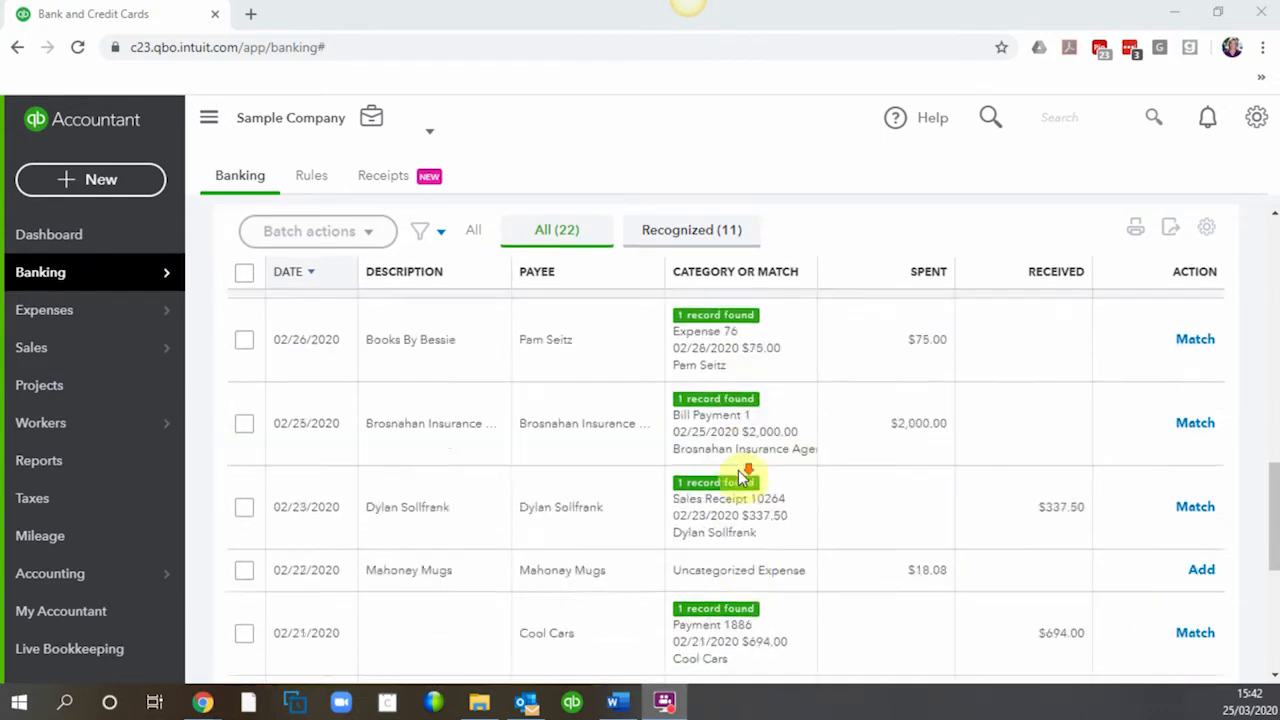
scroll(742, 475, up, 5)
scroll(742, 475, up, 10)
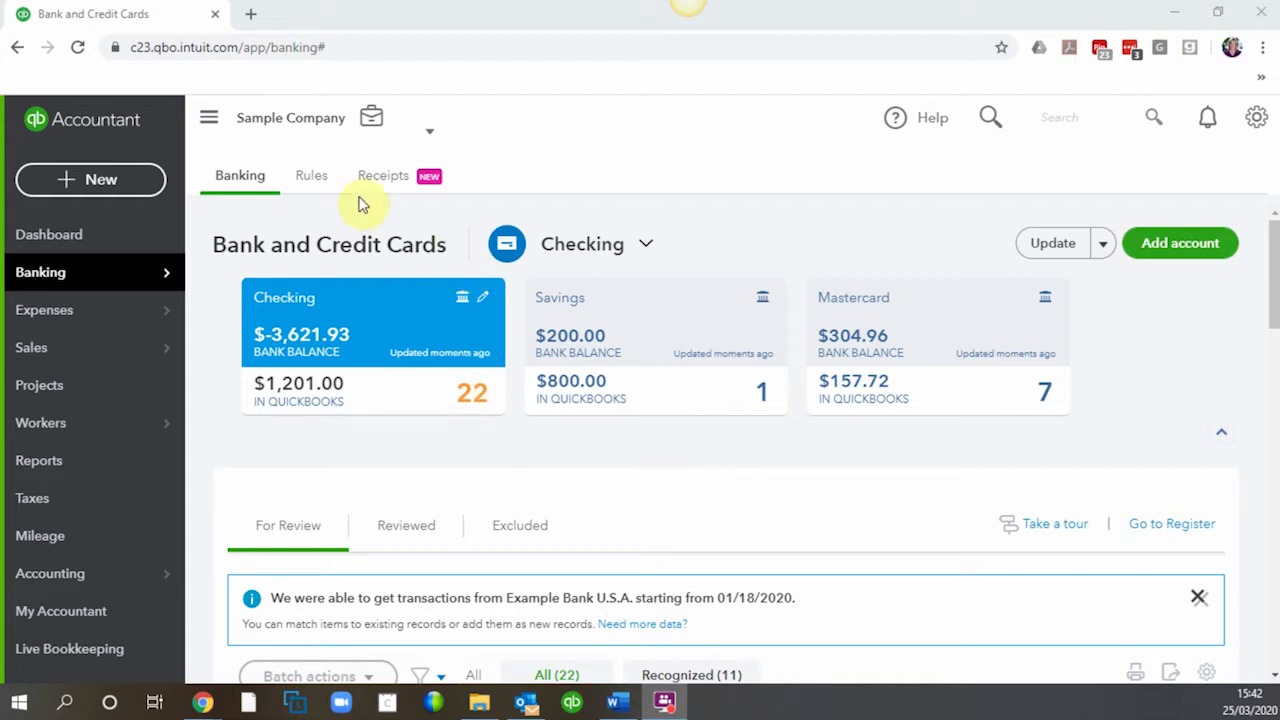
click(309, 181)
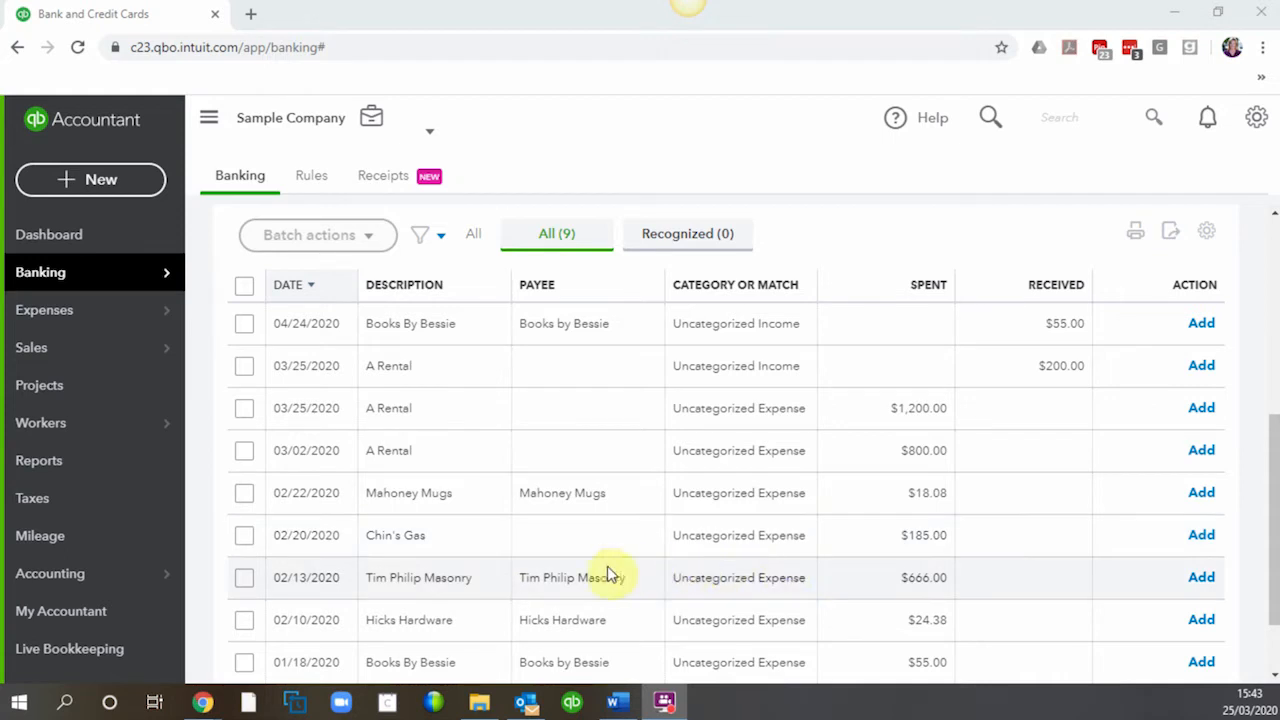
Find a match for the Chin's Gas $185.00 transaction and save it against check 70 dated 02/20/2020.
click(581, 541)
click(582, 546)
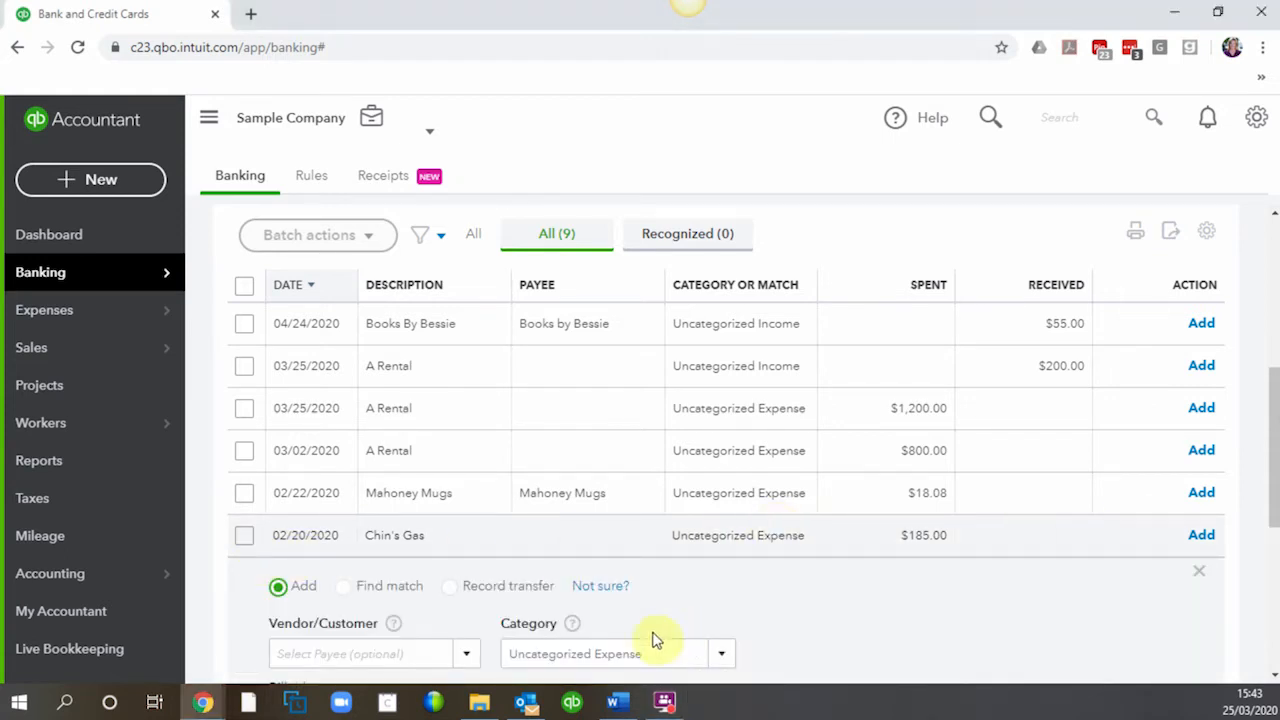
click(342, 590)
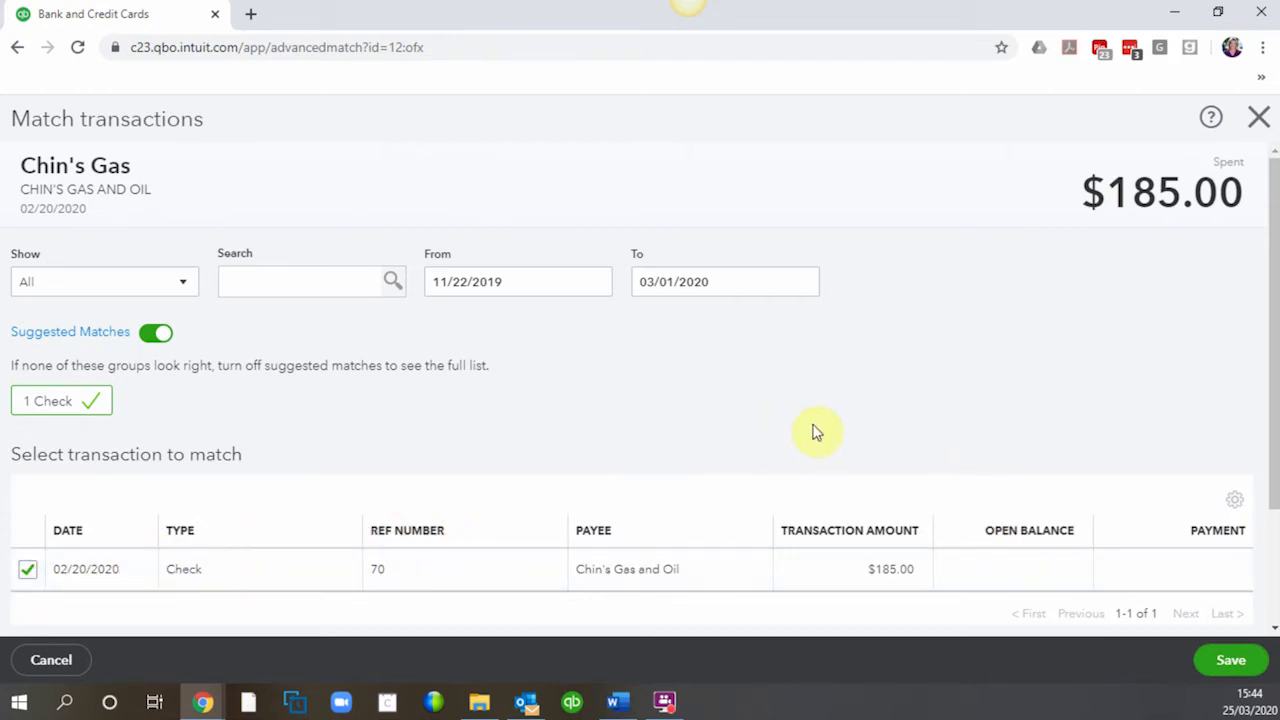
scroll(820, 430, down, 2)
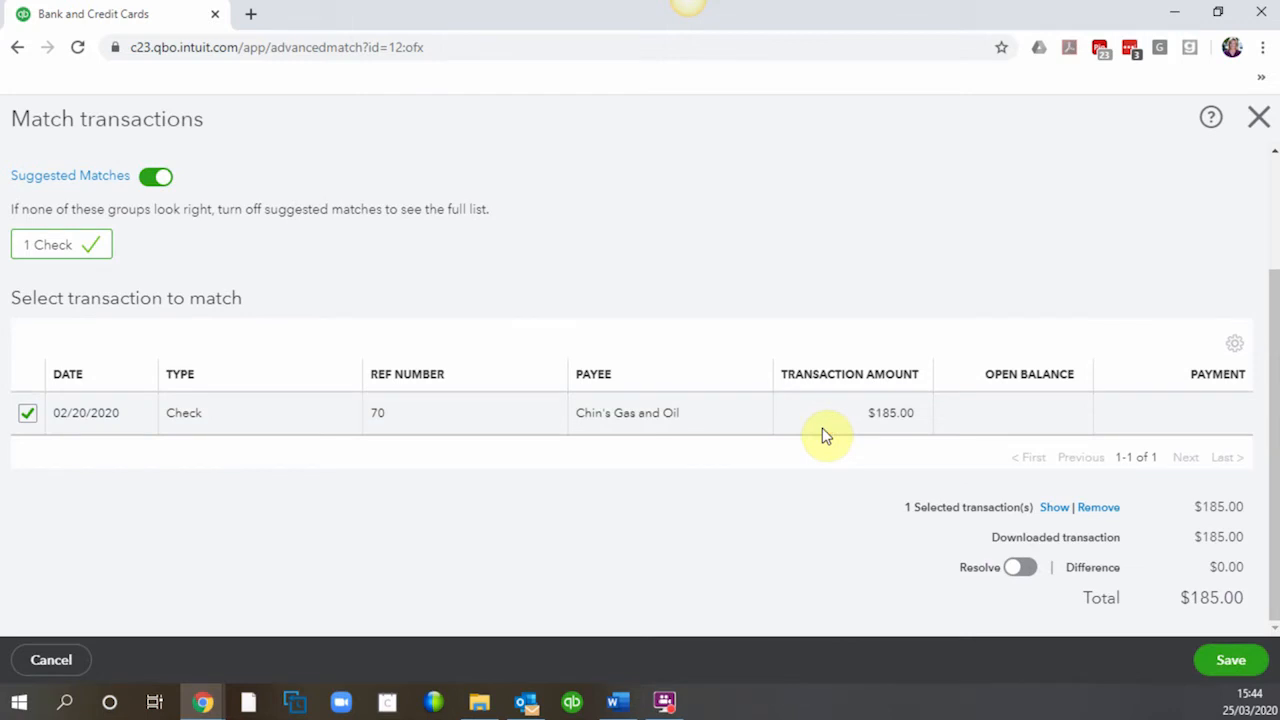
scroll(826, 434, up, 2)
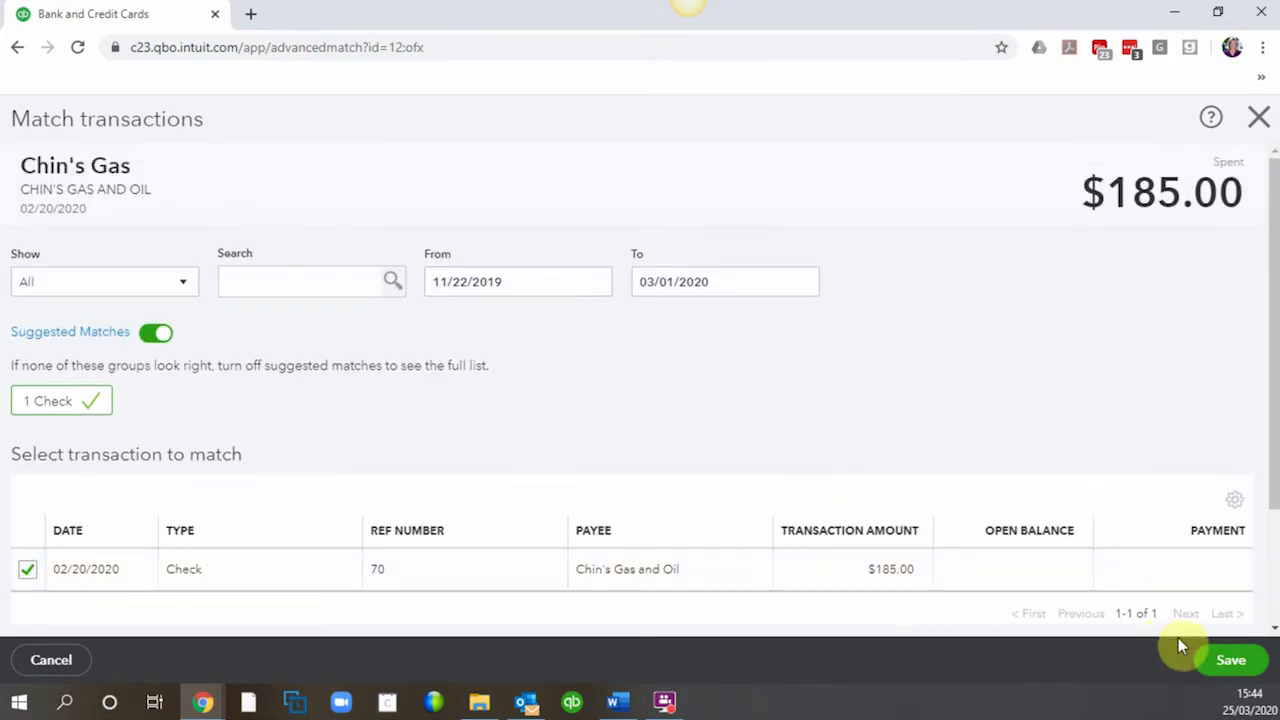
click(1230, 662)
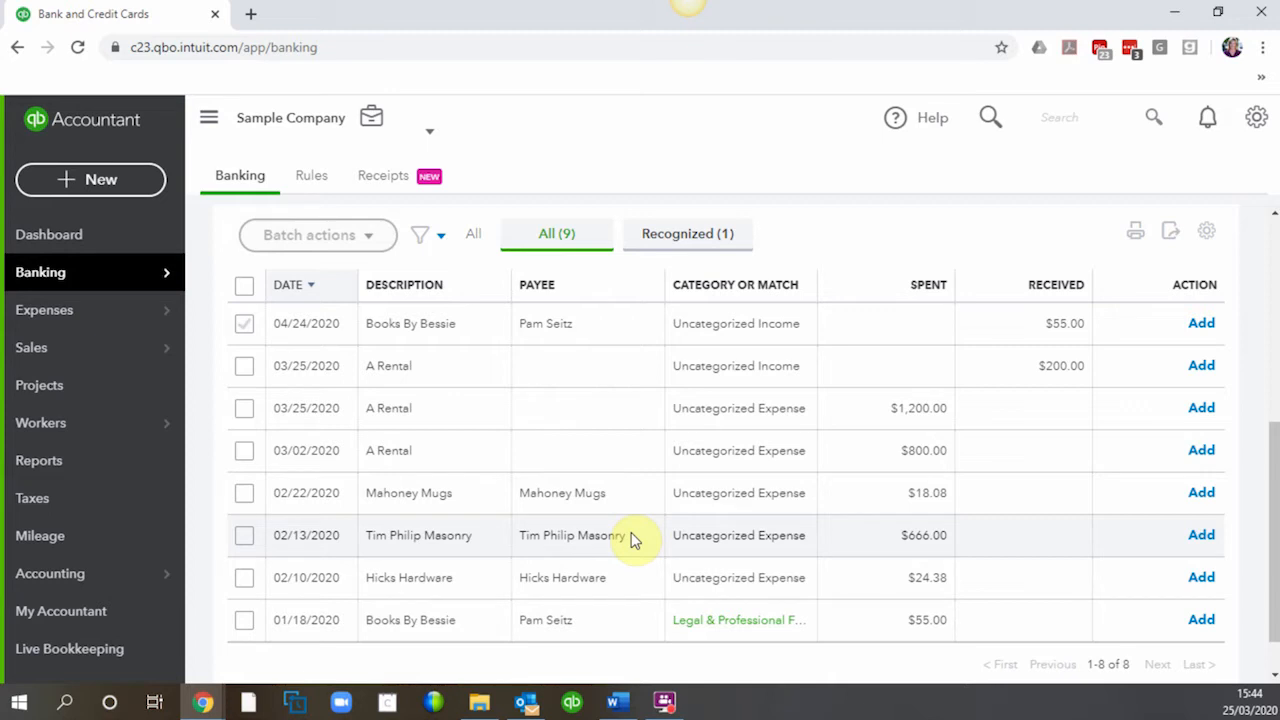
Create A Rental as a new payee on the 03/25/2020 A Rental expense of $1,200.00.
click(578, 410)
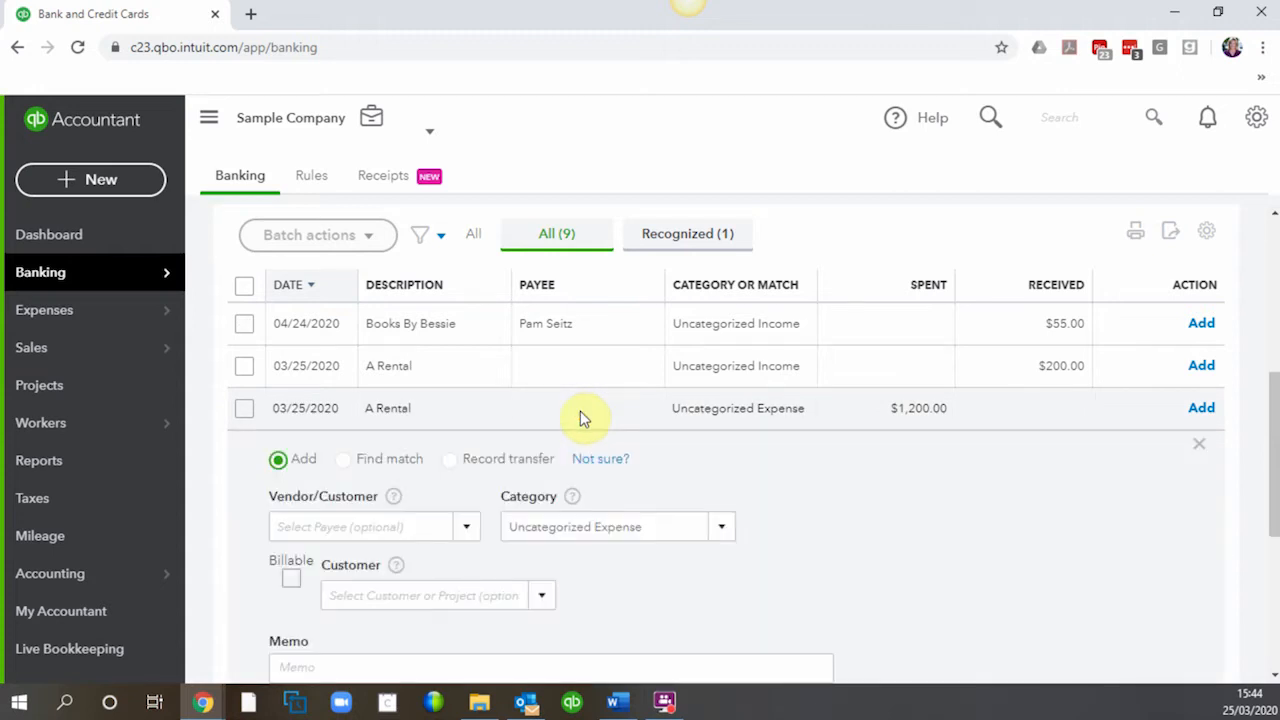
click(437, 527)
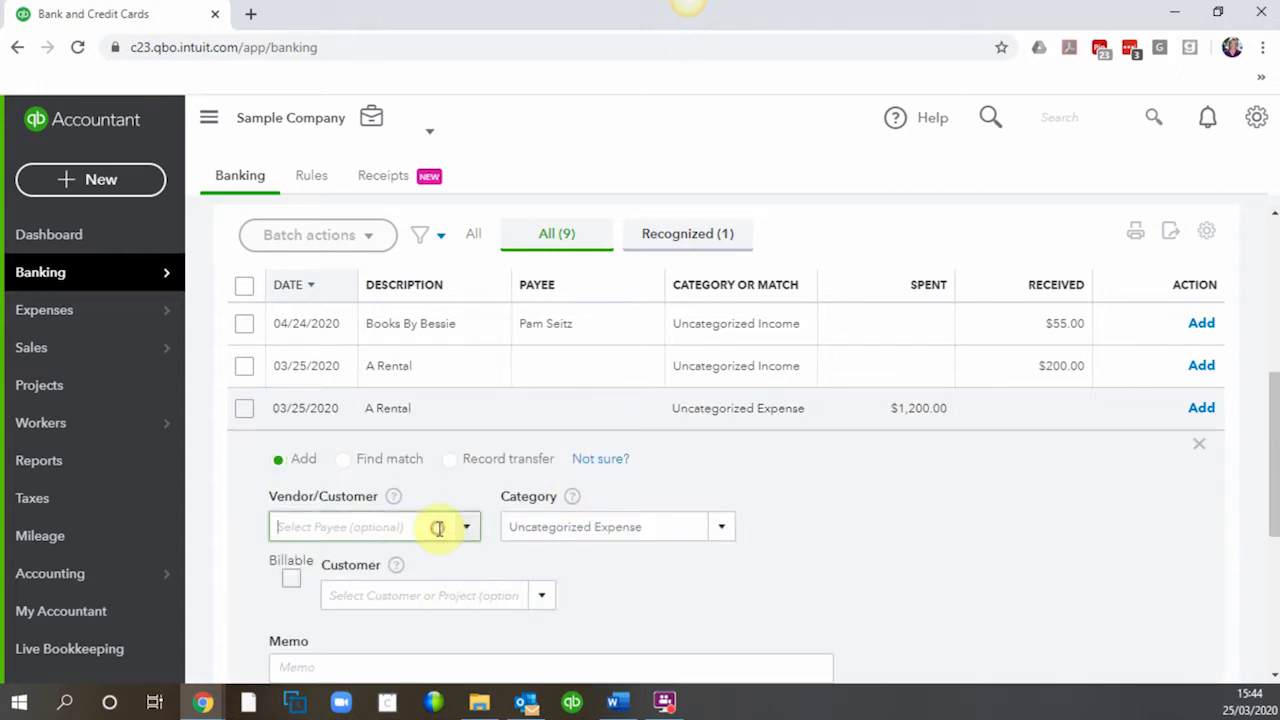
text(A)
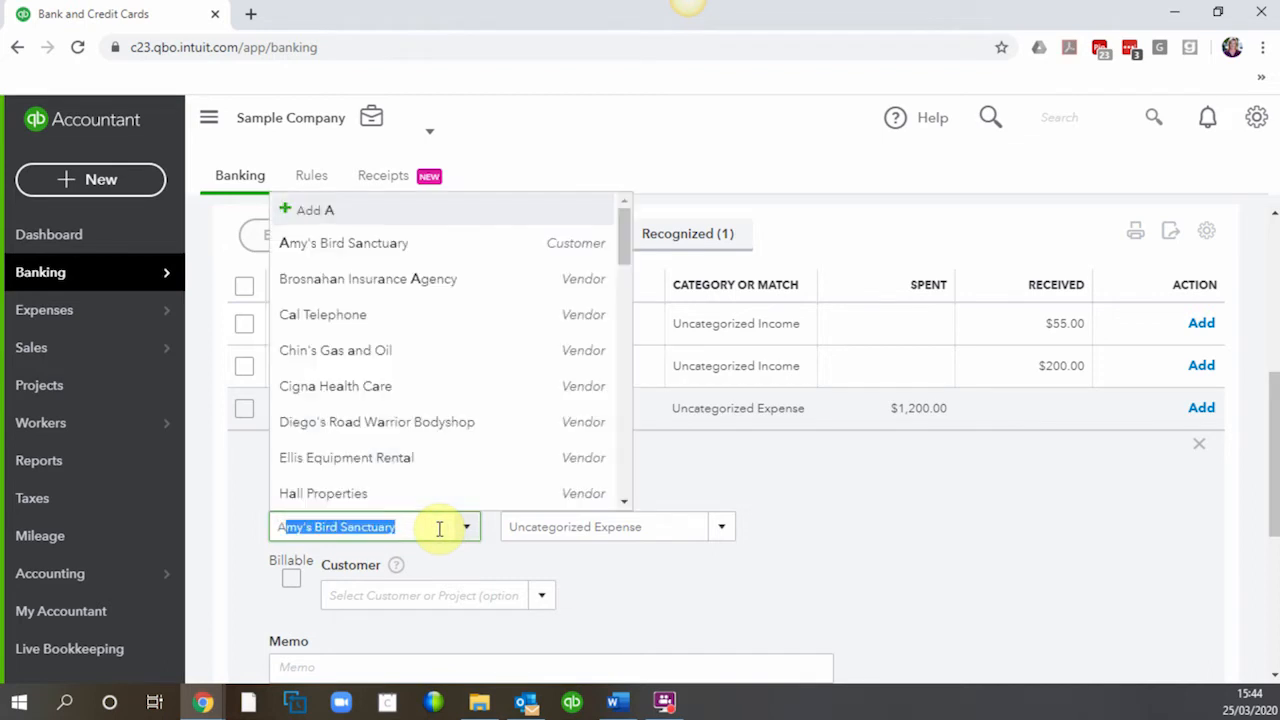
text( Rental)
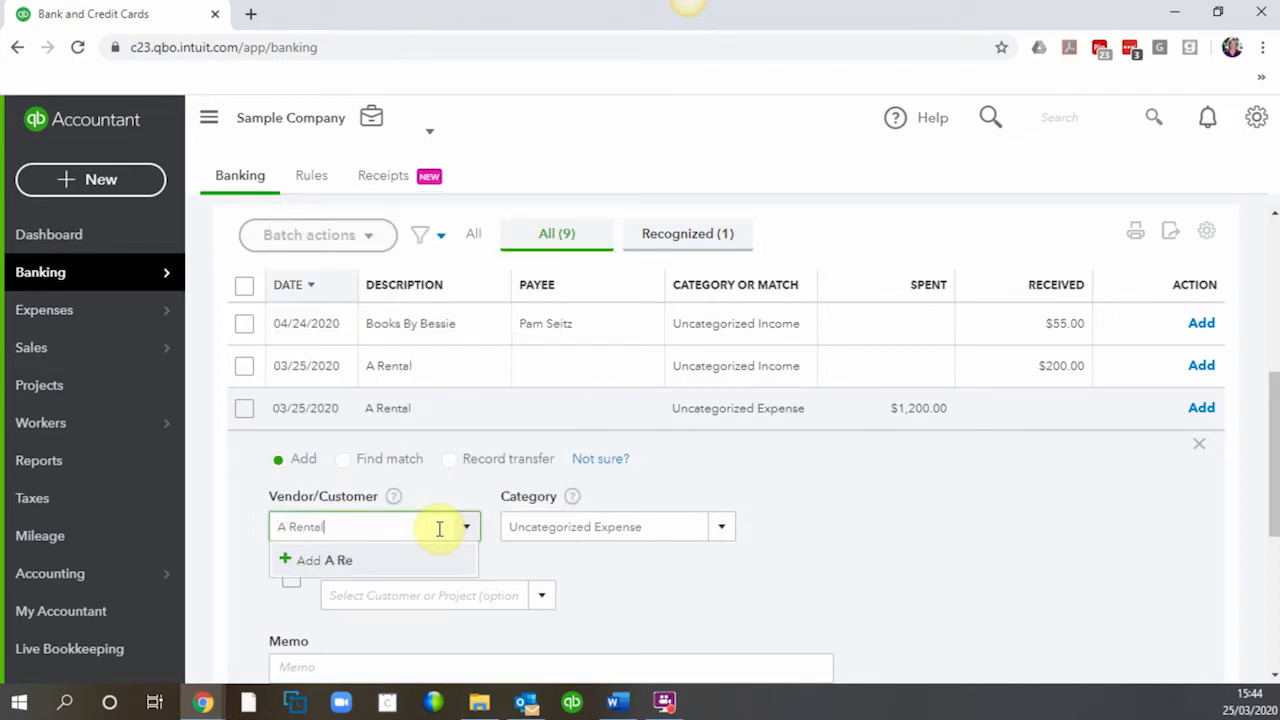
click(400, 565)
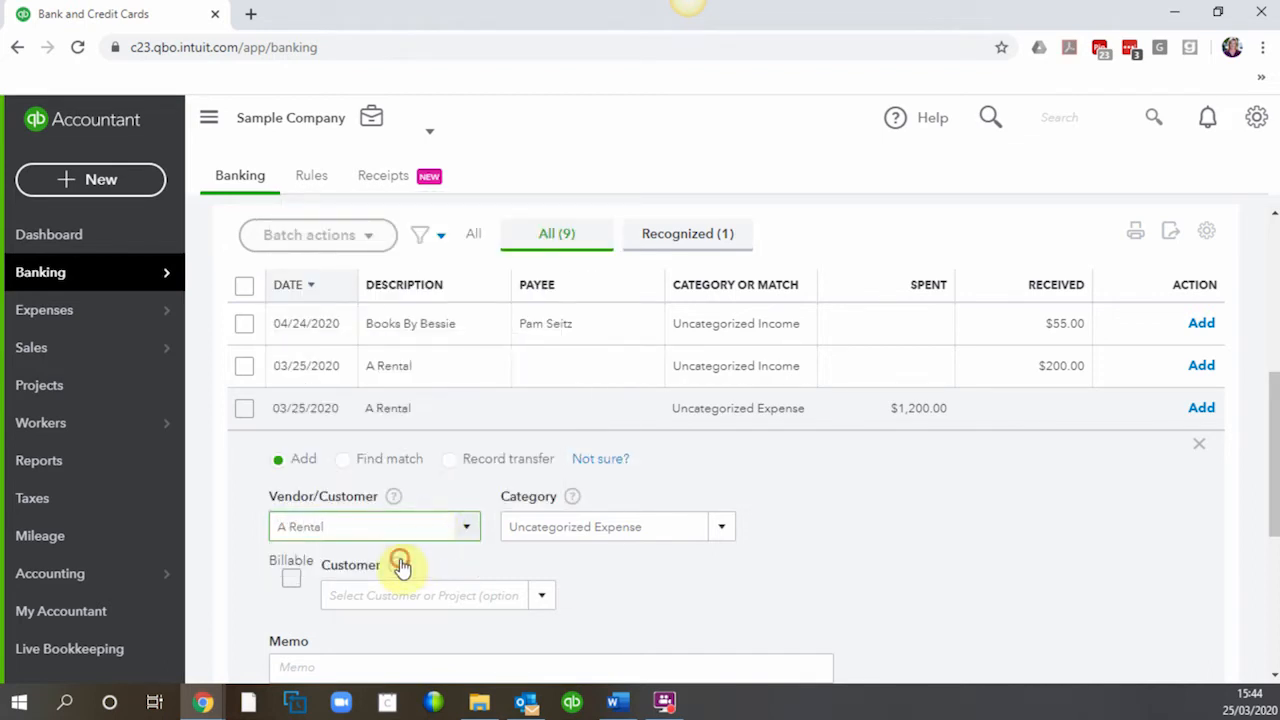
click(556, 399)
Set the category of the $1,200.00 A Rental expense to Equipment Rental under Job Expenses.
click(660, 532)
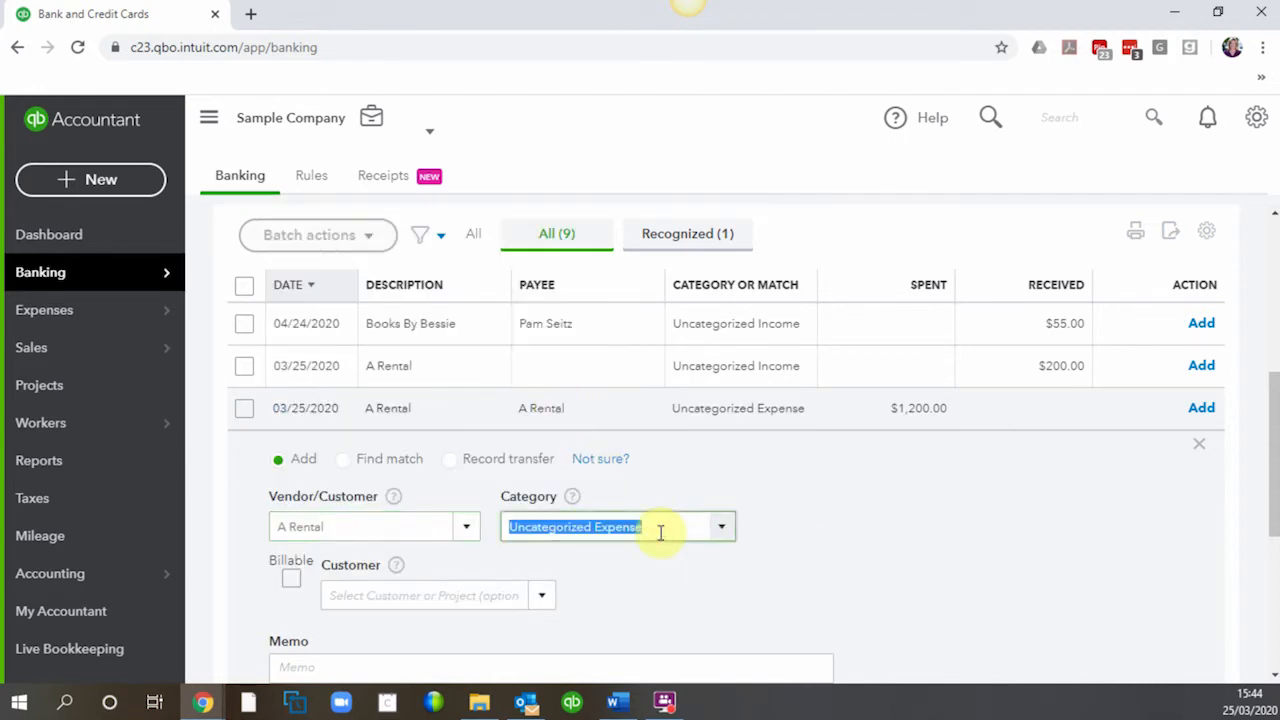
text(Eqwui)
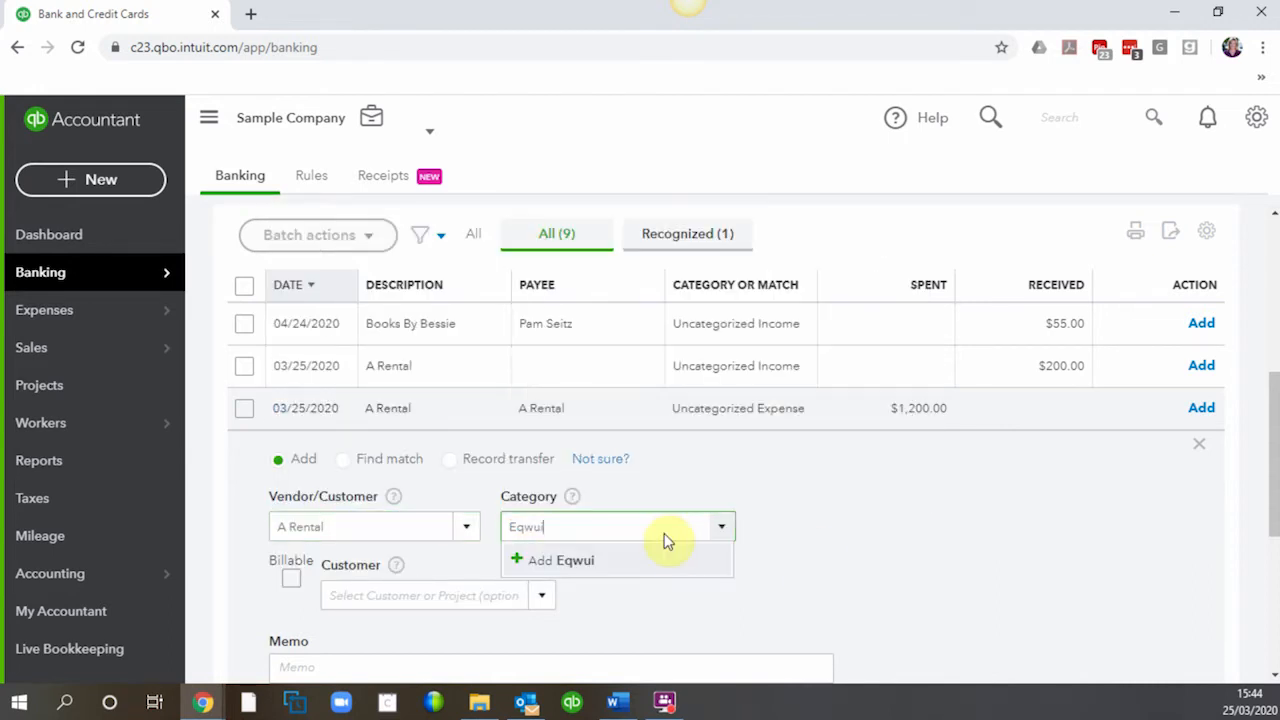
key(BackSpace)
key(BackSpace)
key(BackSpace)
text(uipment Rental)
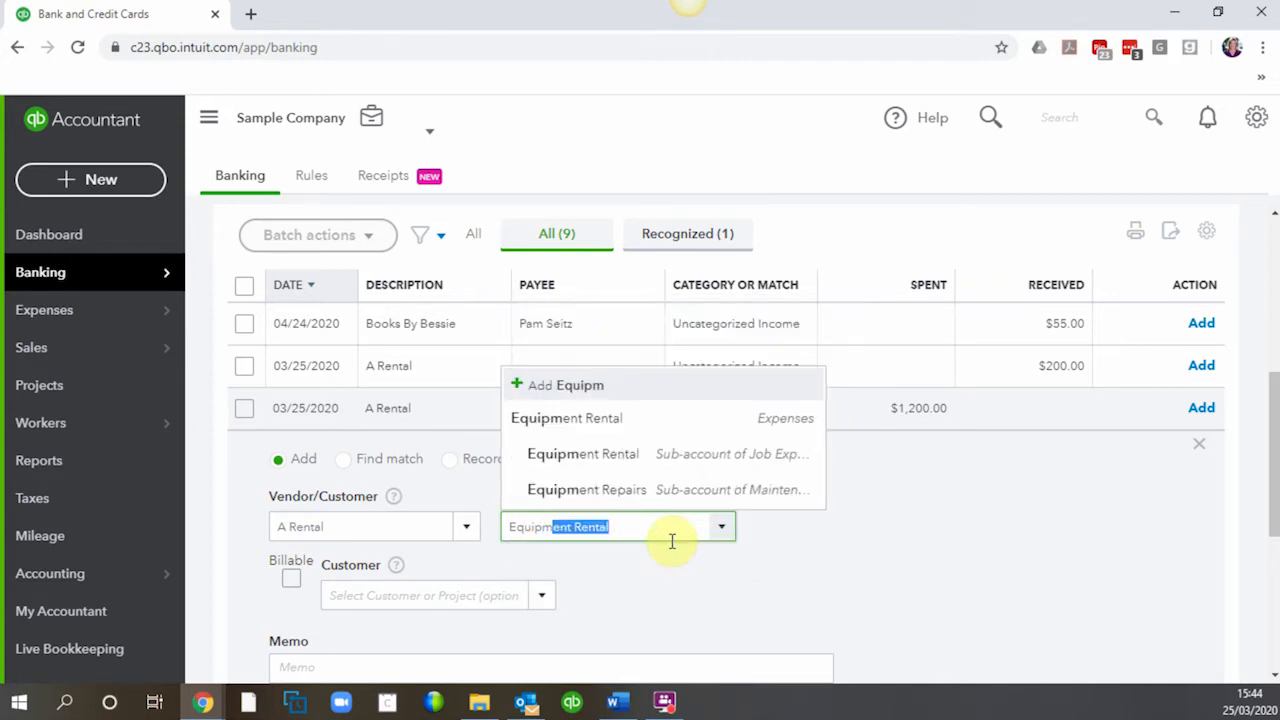
click(666, 458)
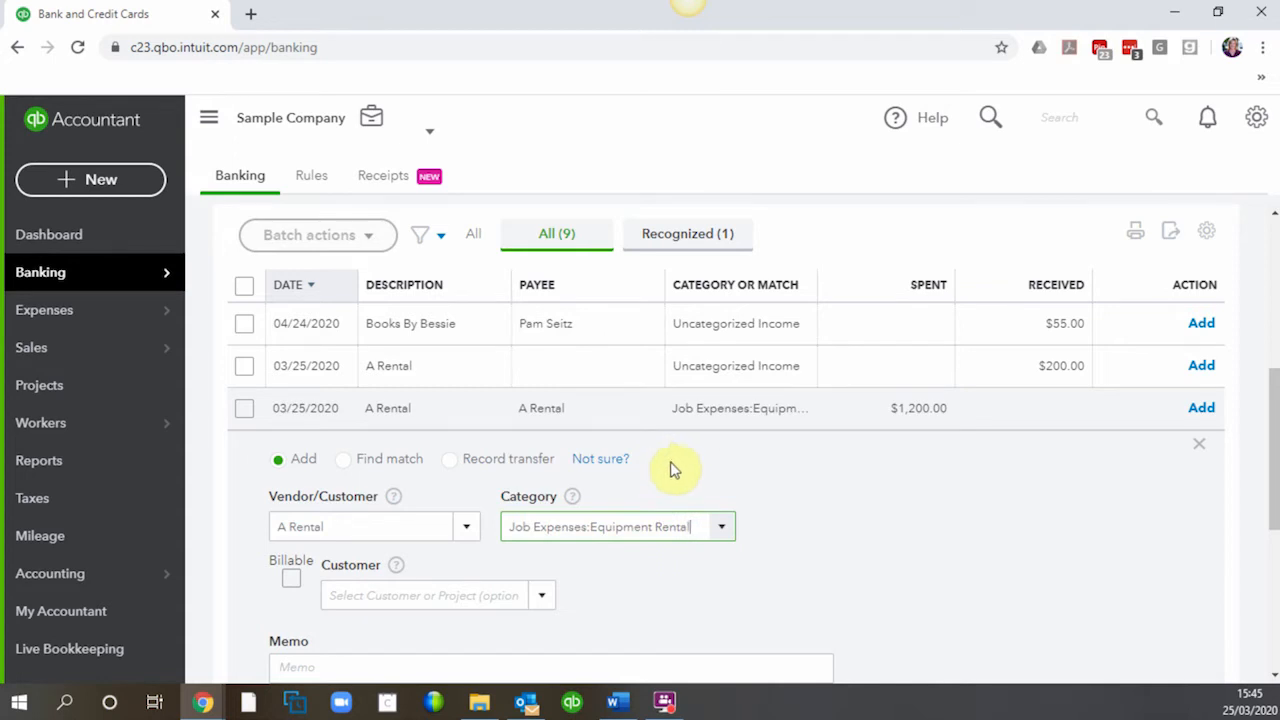
Add the $1,200.00 and $800.00 A Rental expenses to the books and dismiss the suggested rule.
click(1201, 408)
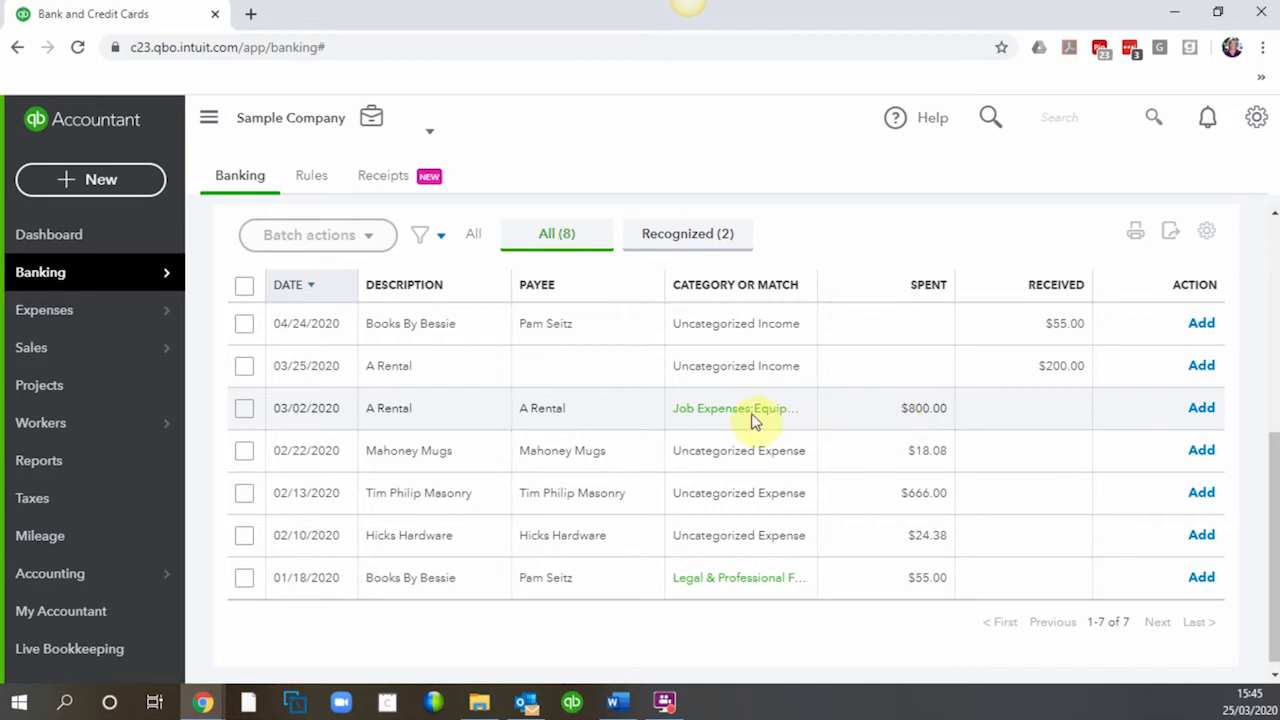
click(1201, 409)
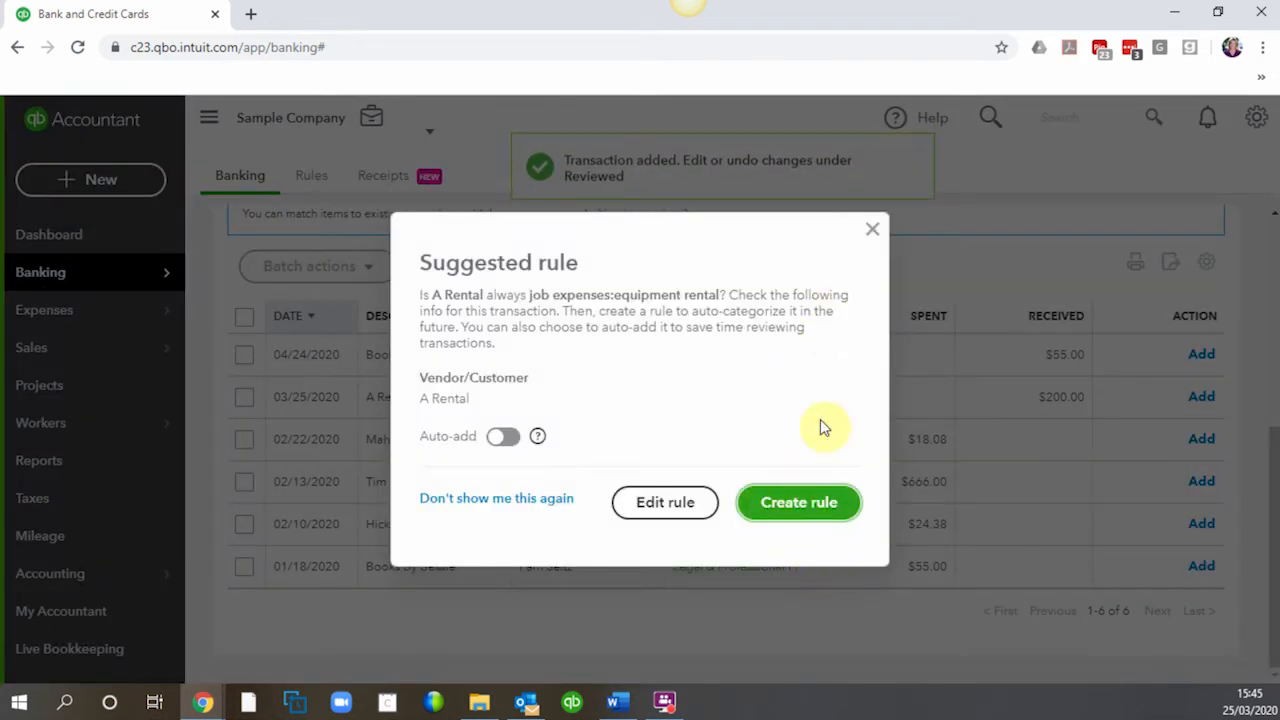
click(872, 230)
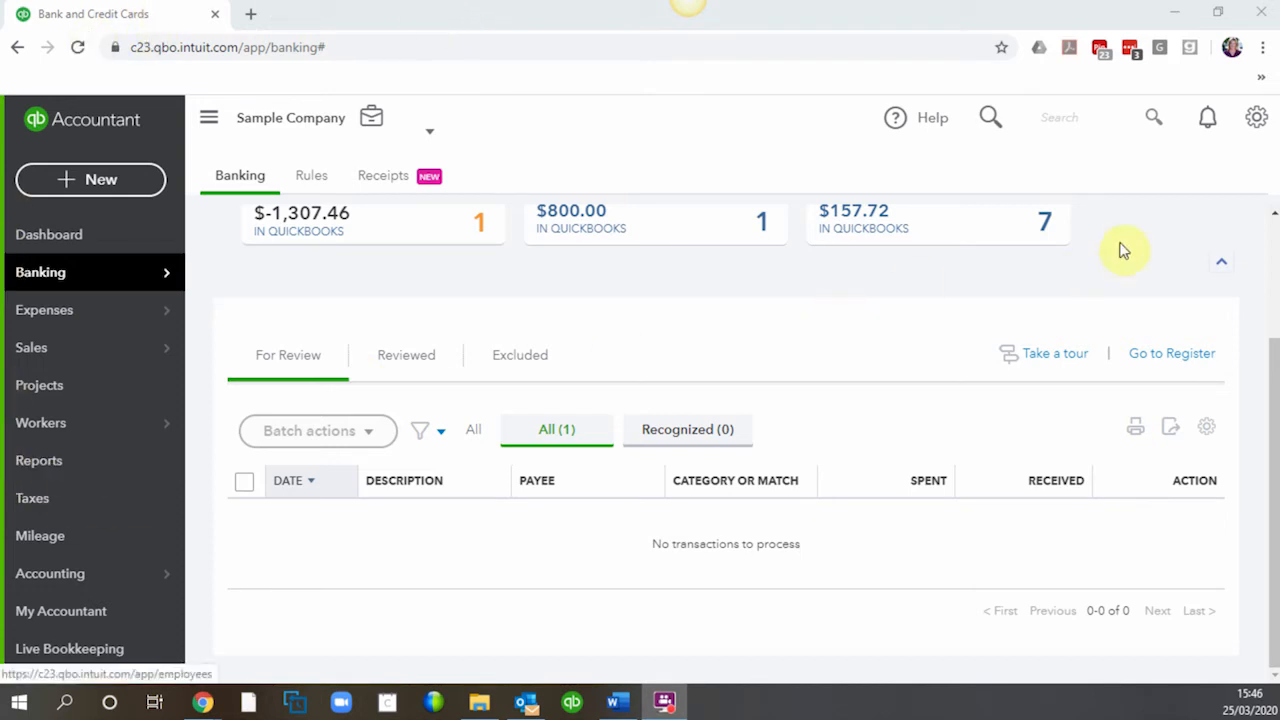
Open the Checking account's bank register, start reconciling from it and dismiss the register basics tip.
click(1259, 122)
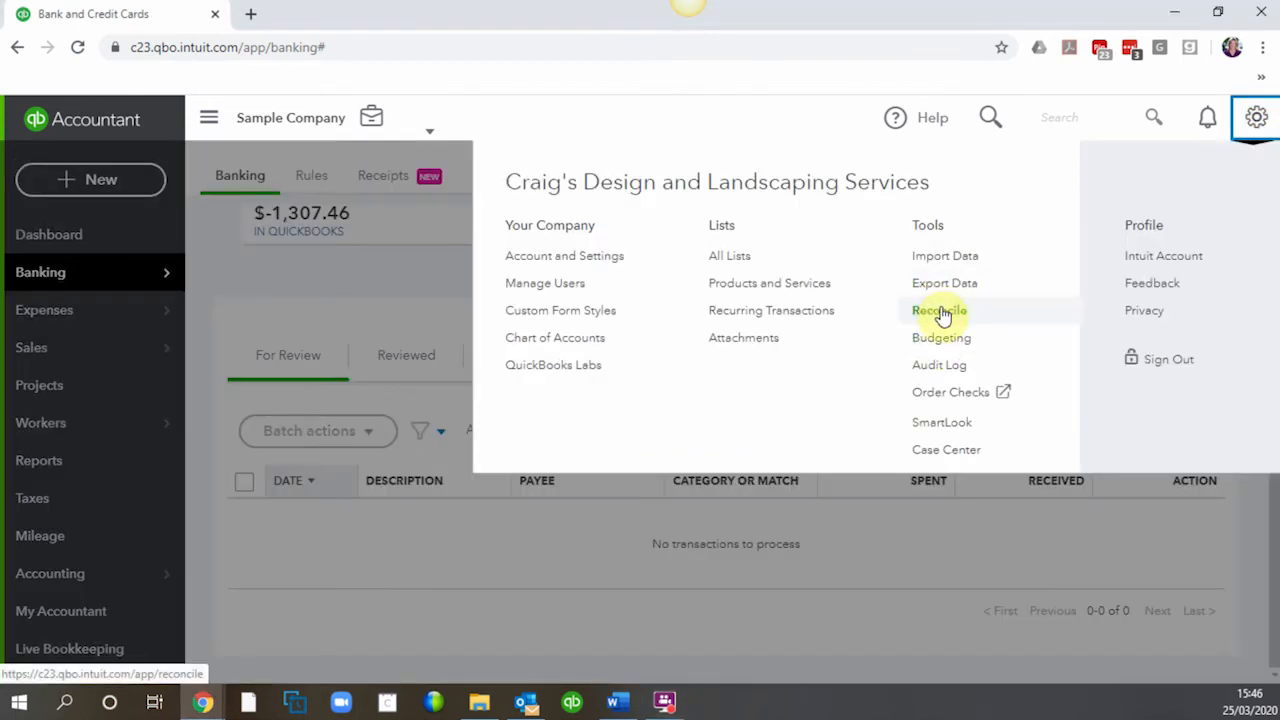
click(60, 574)
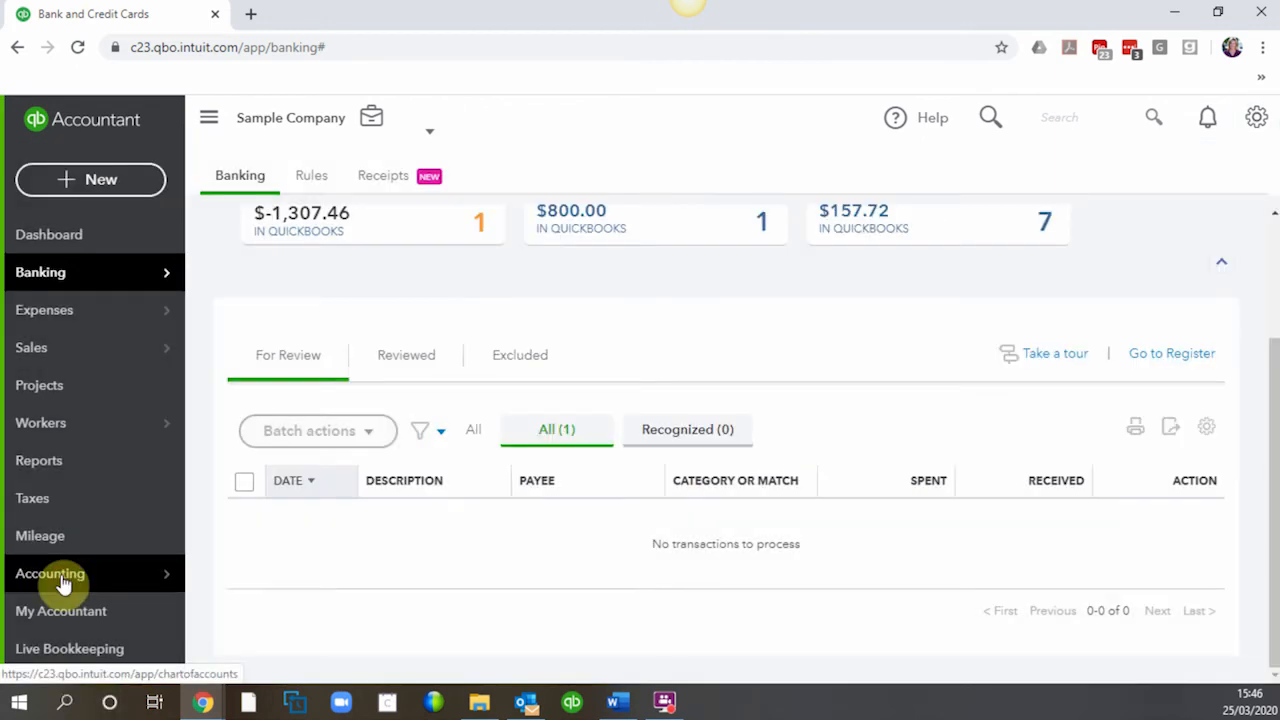
mouse_move(60, 574)
scroll(857, 429, up, 3)
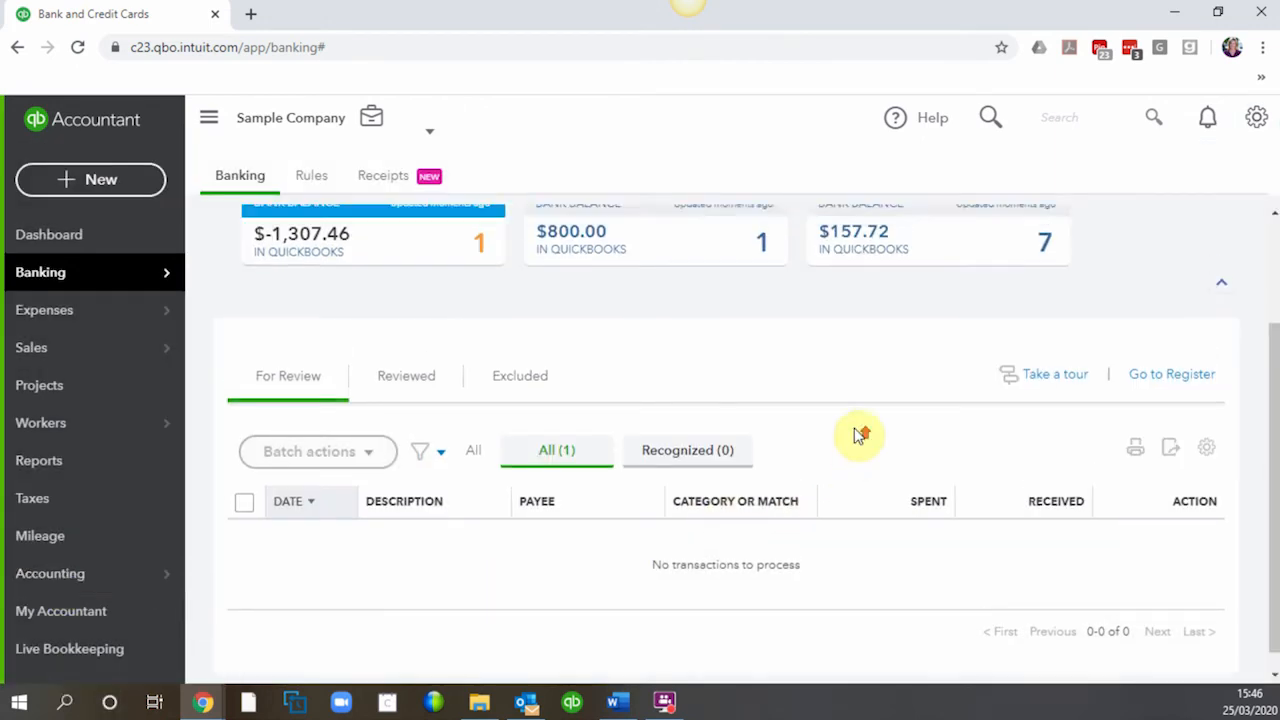
click(1180, 523)
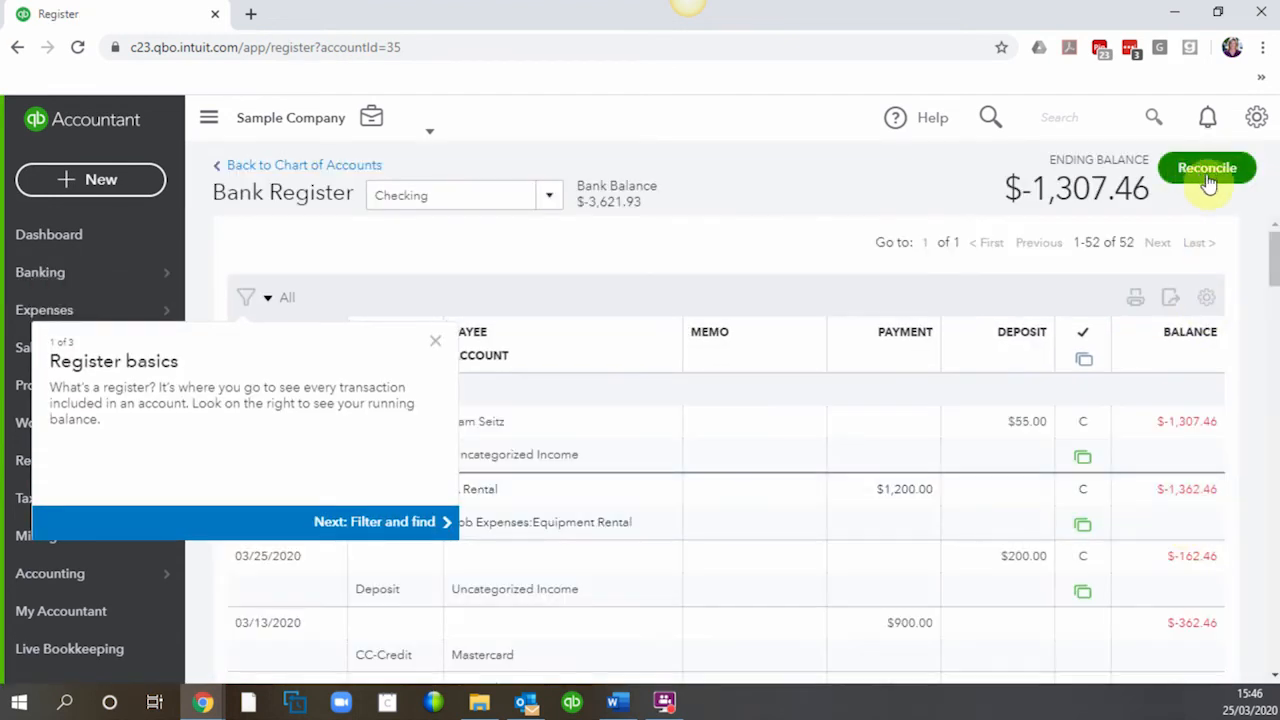
click(1207, 168)
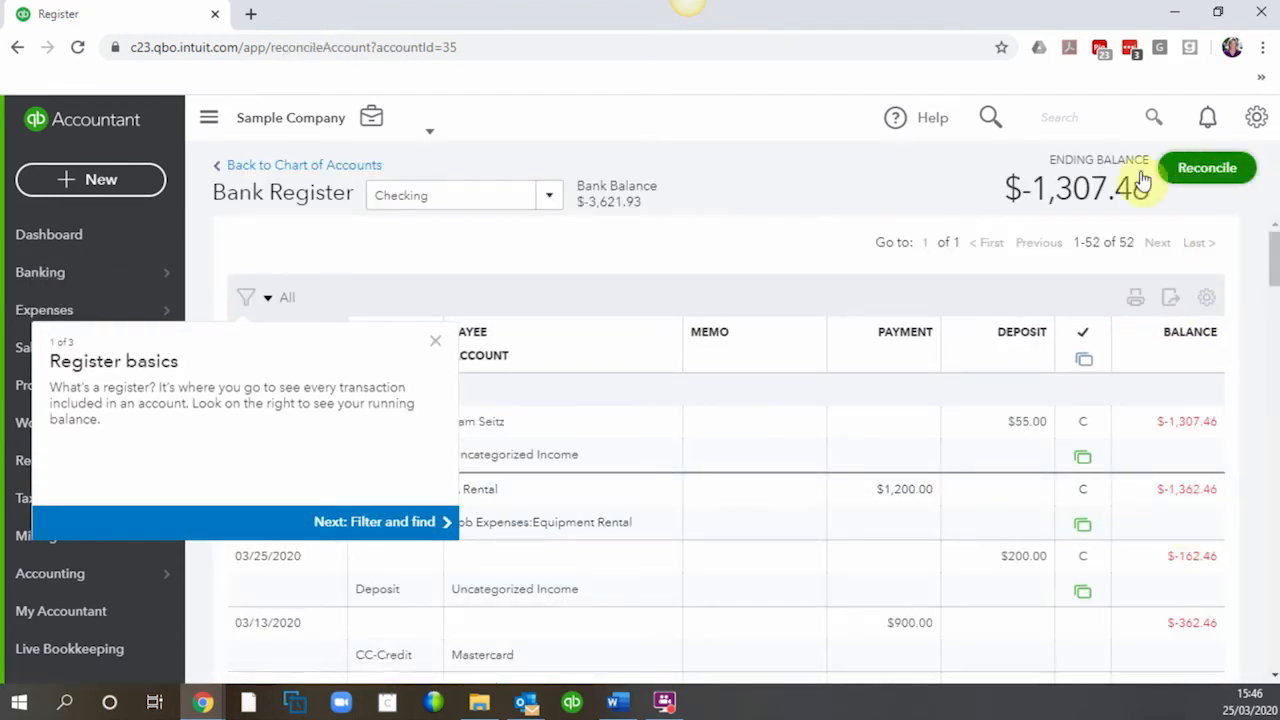
click(435, 345)
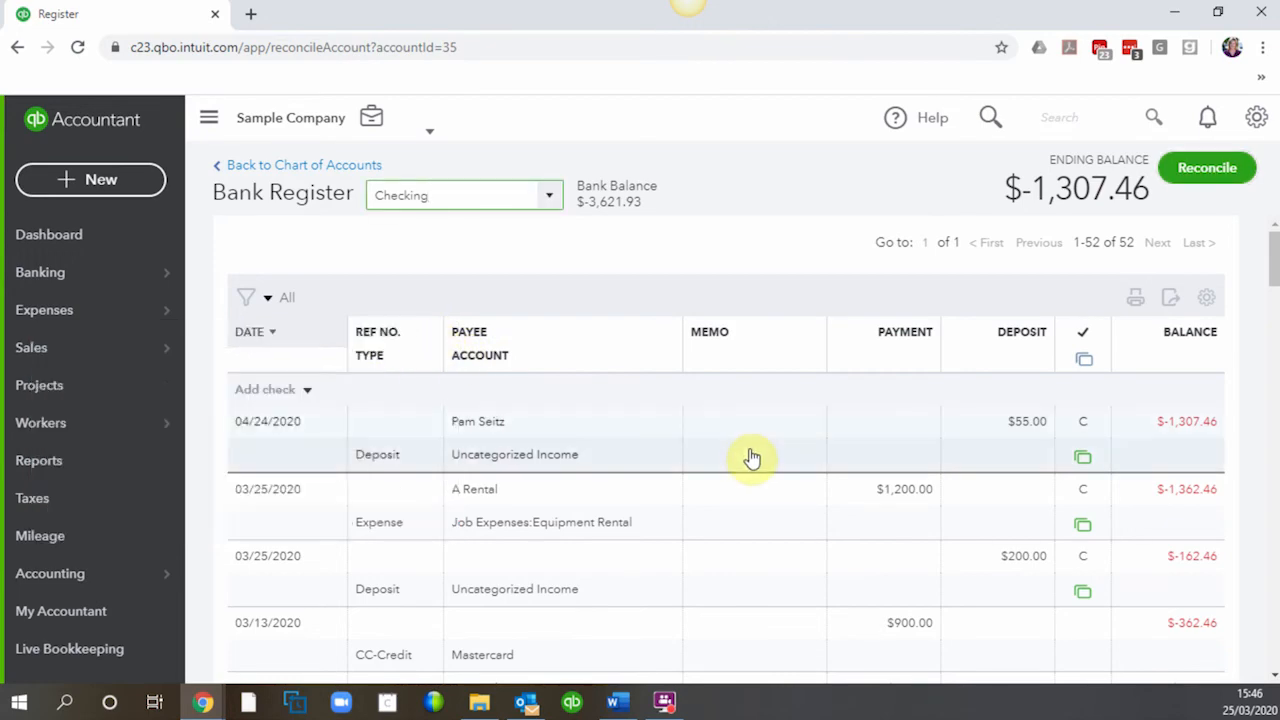